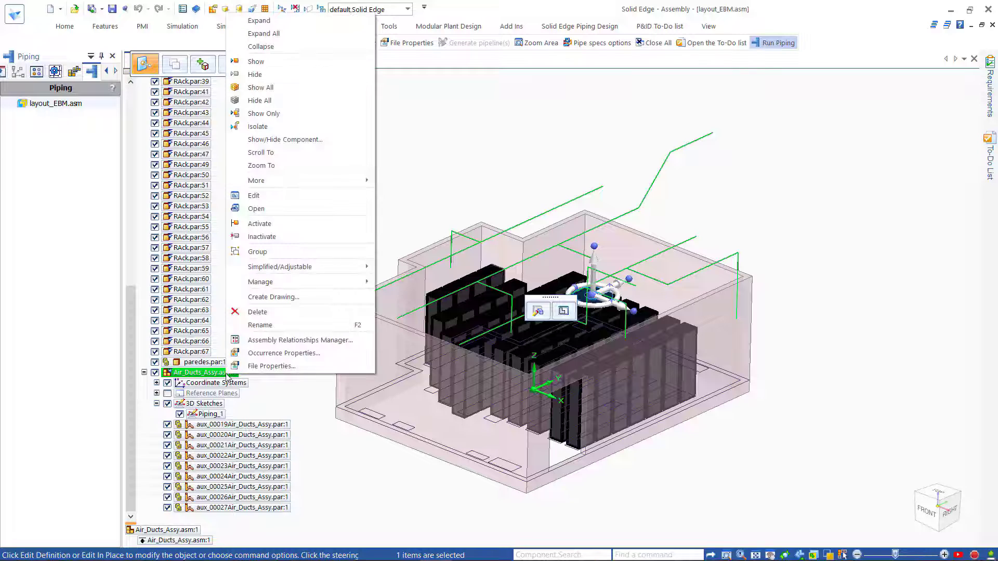
- Edit the Air_Ducts_Assy subassembly in place and briefly highlight its Piping_1 sketch paths
click(302, 201)
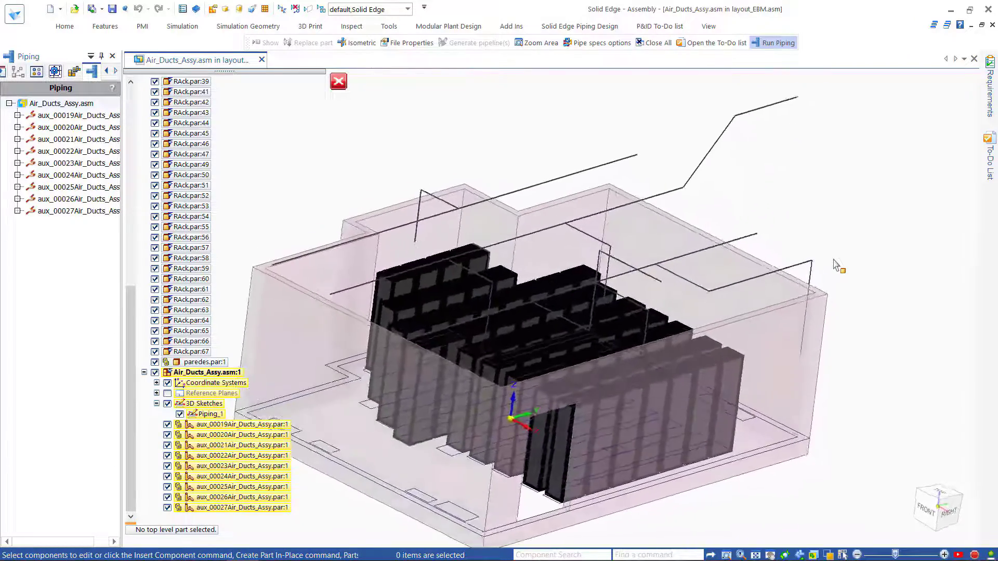
click(689, 186)
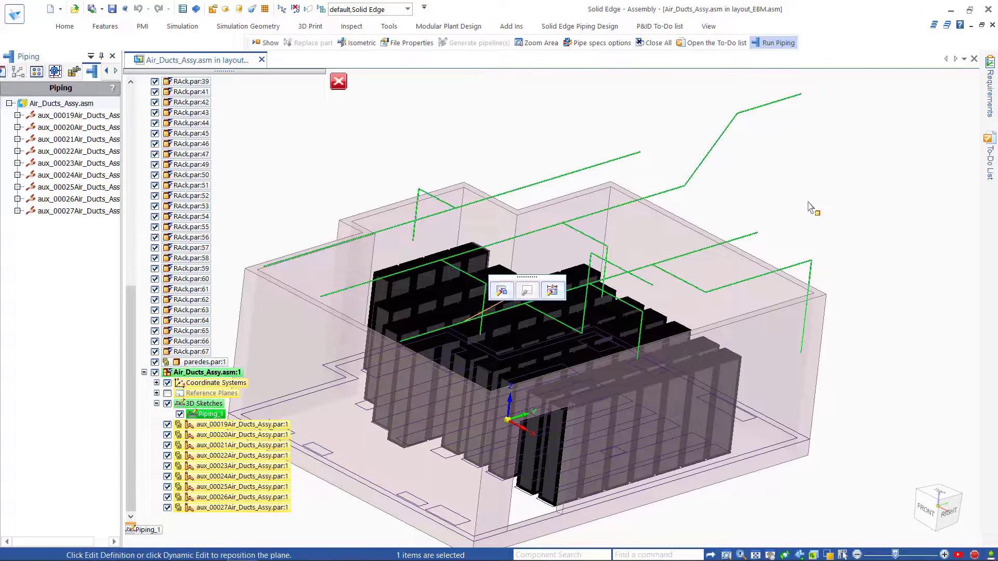
key(Escape)
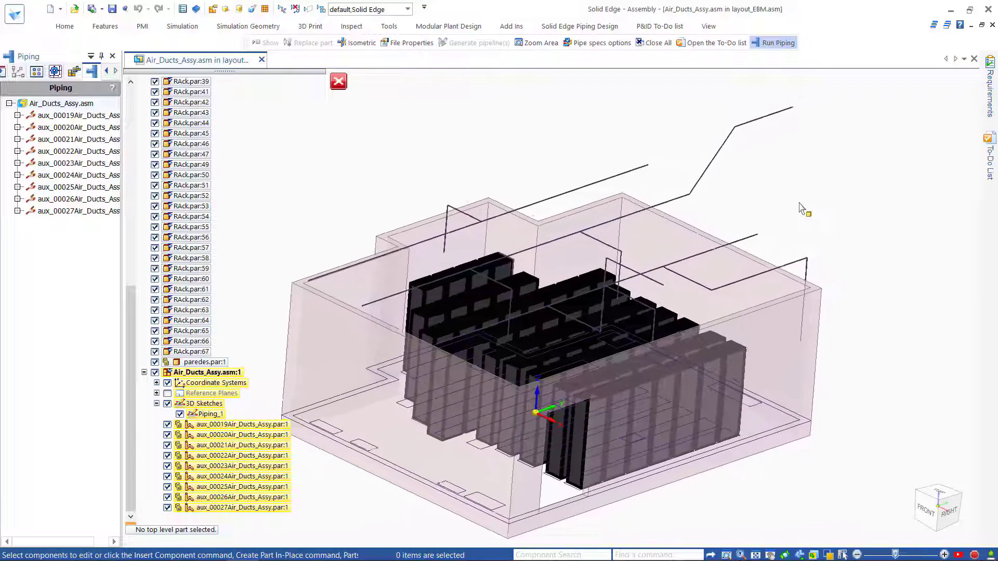
- Generate pipelines on all nine paths, aux_00019 to aux_00027, using the Cable tray specification with diameter DN 200
click(87, 213)
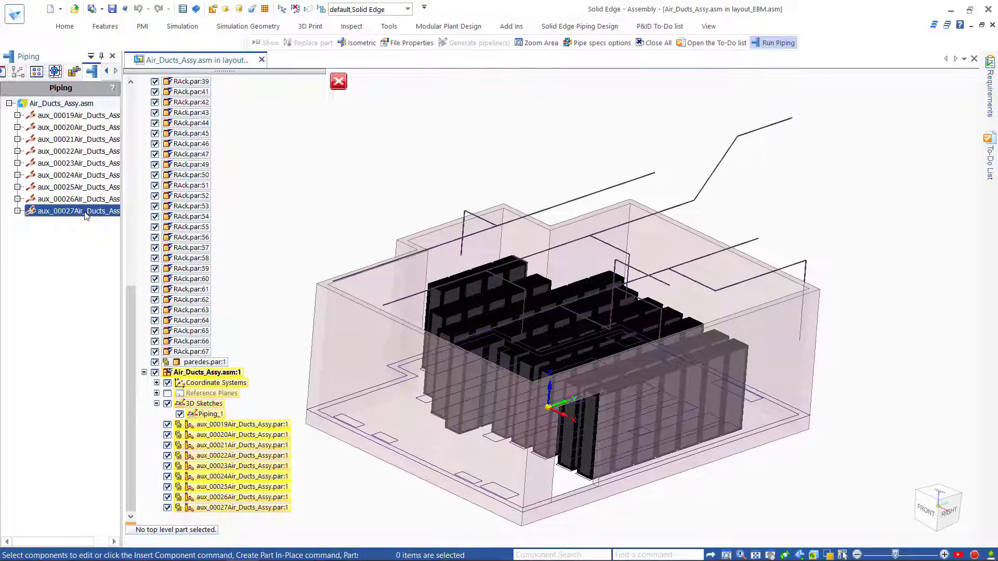
shift+click(74, 116)
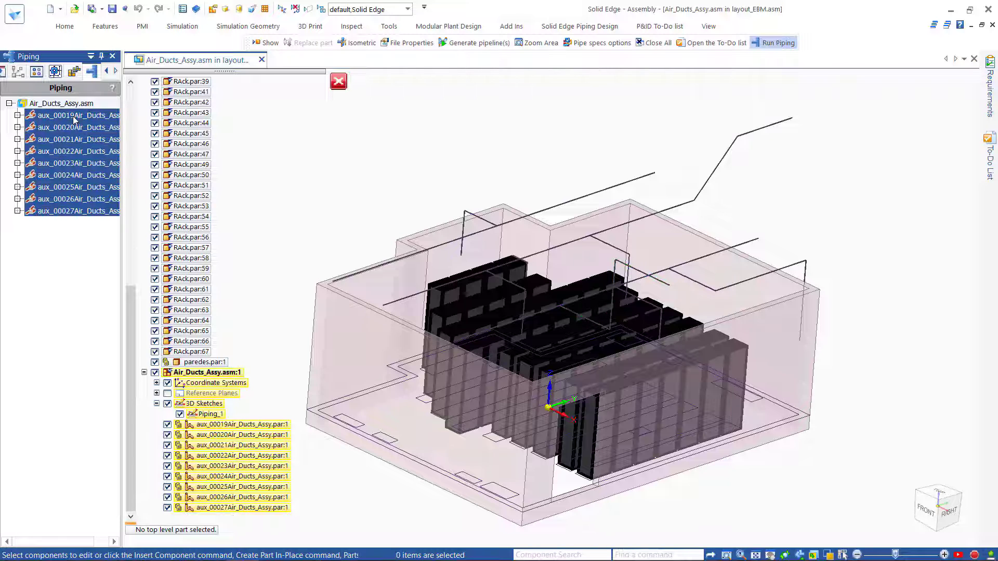
right_click(74, 119)
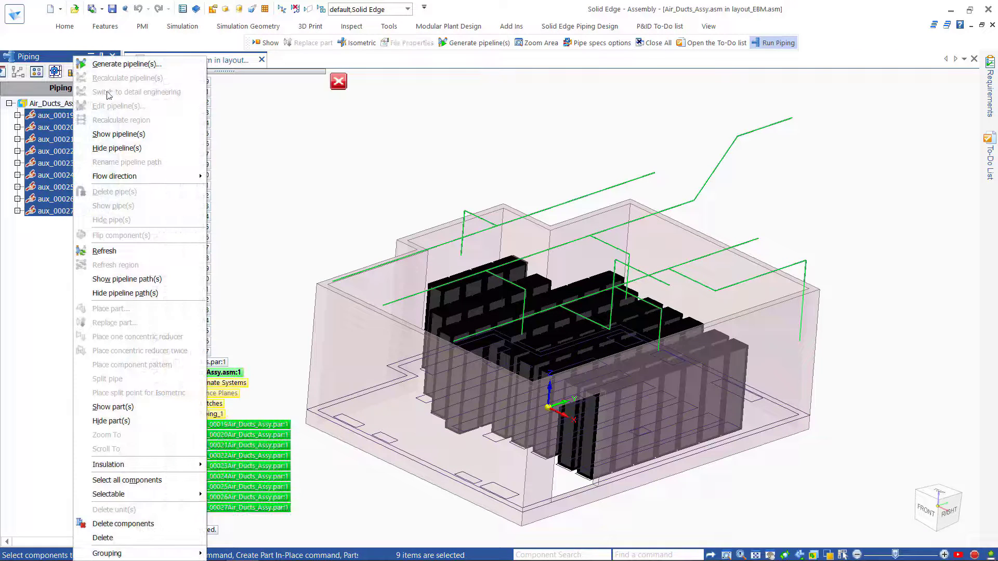
click(126, 68)
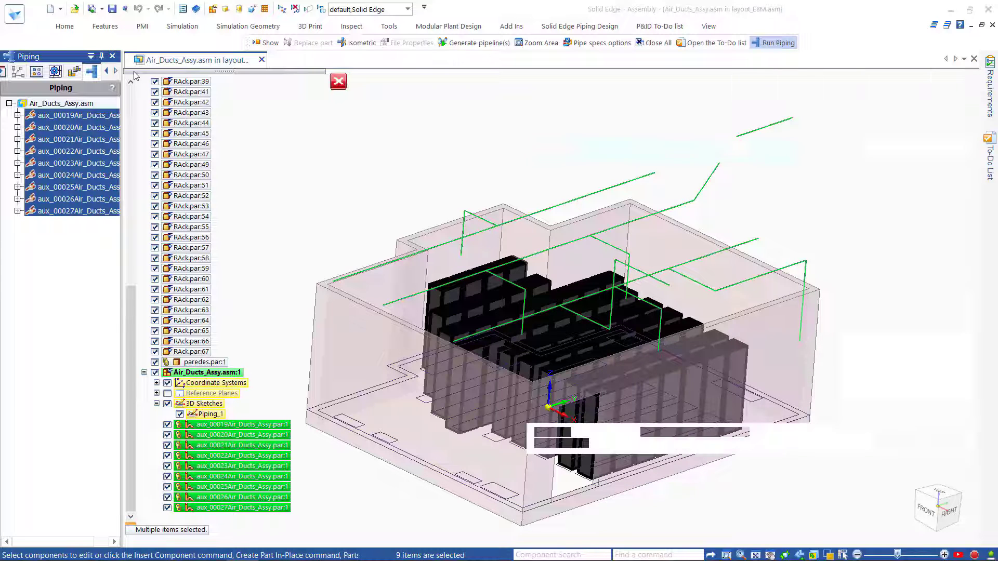
scroll(543, 223, down, 4)
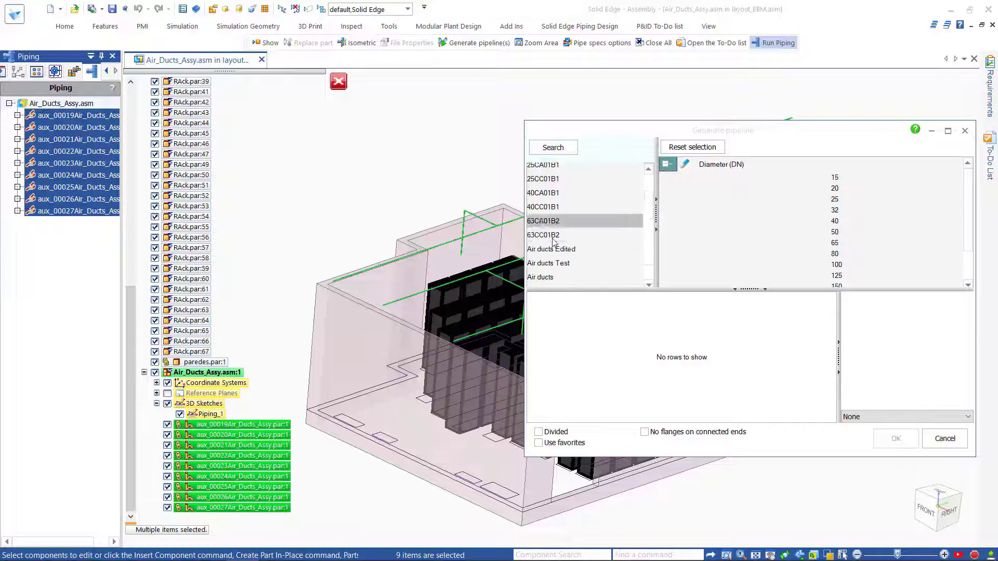
click(543, 235)
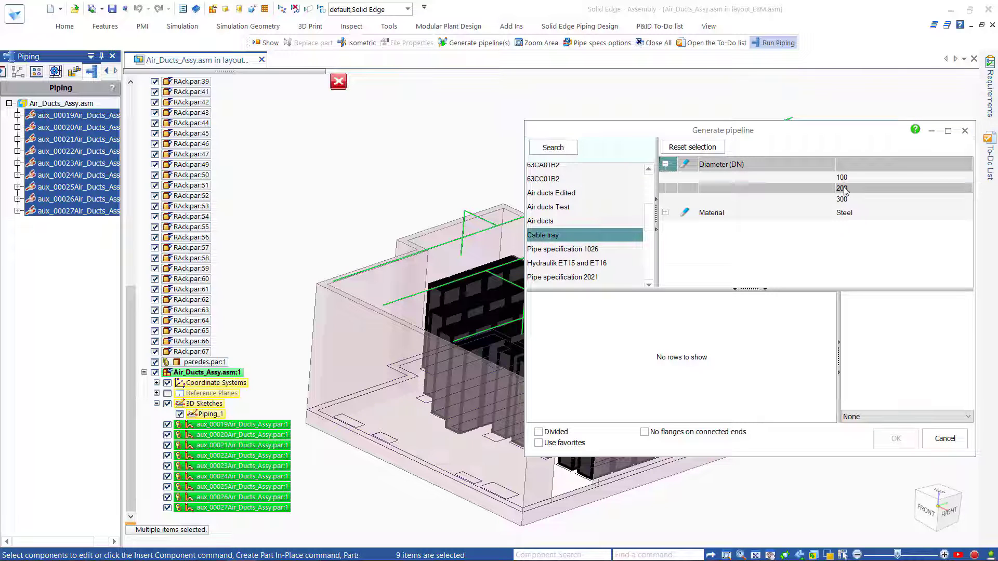
click(842, 189)
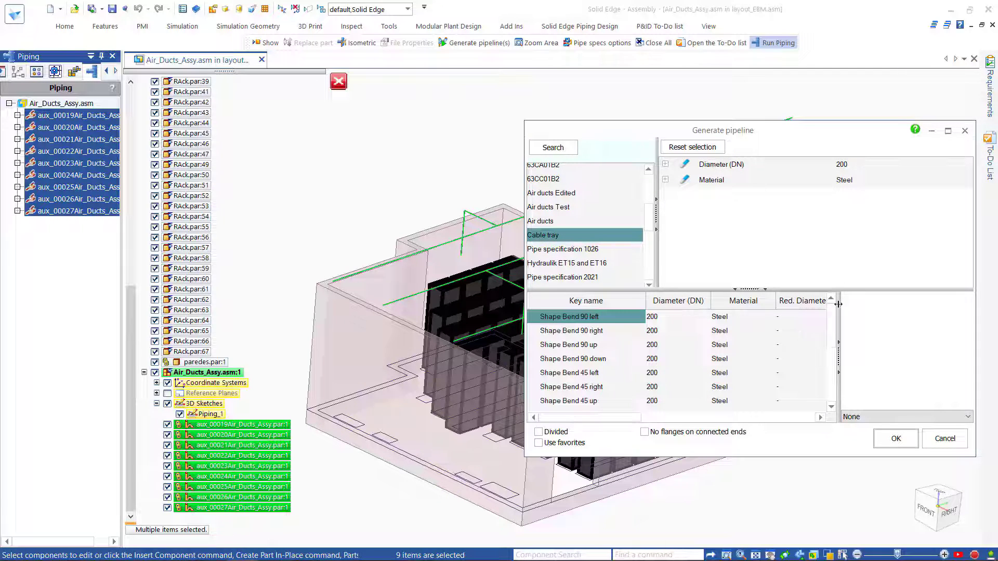
drag(833, 330, 839, 391)
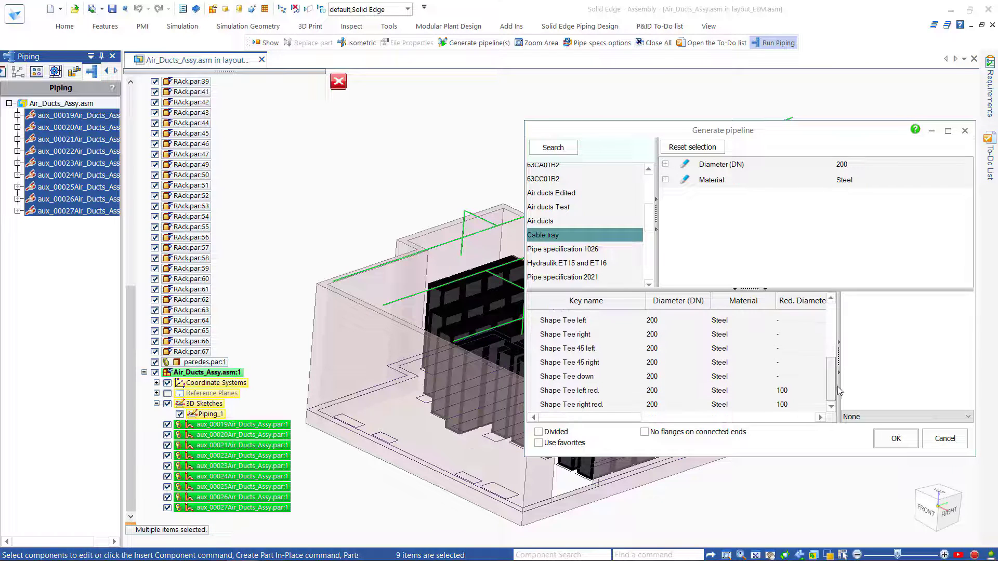
click(890, 447)
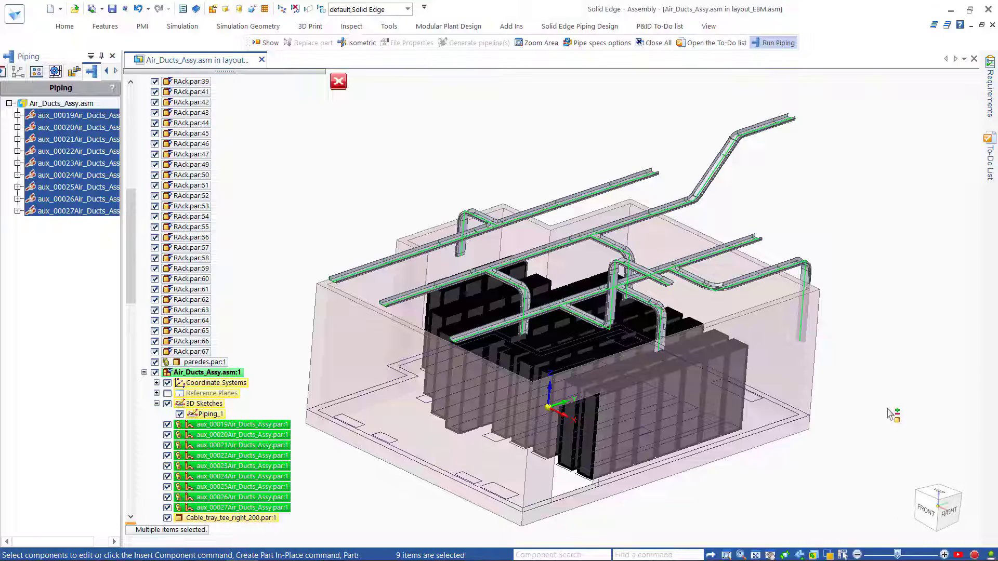
- Inspect the generated cable trays, then delete the components from all nine pipelines
scroll(890, 391, up, 5)
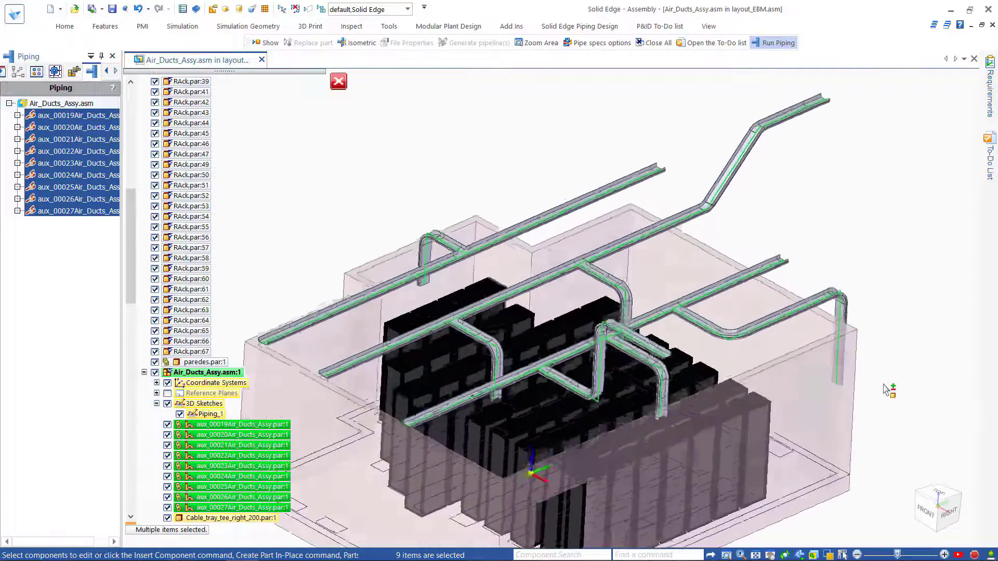
scroll(890, 390, up, 6)
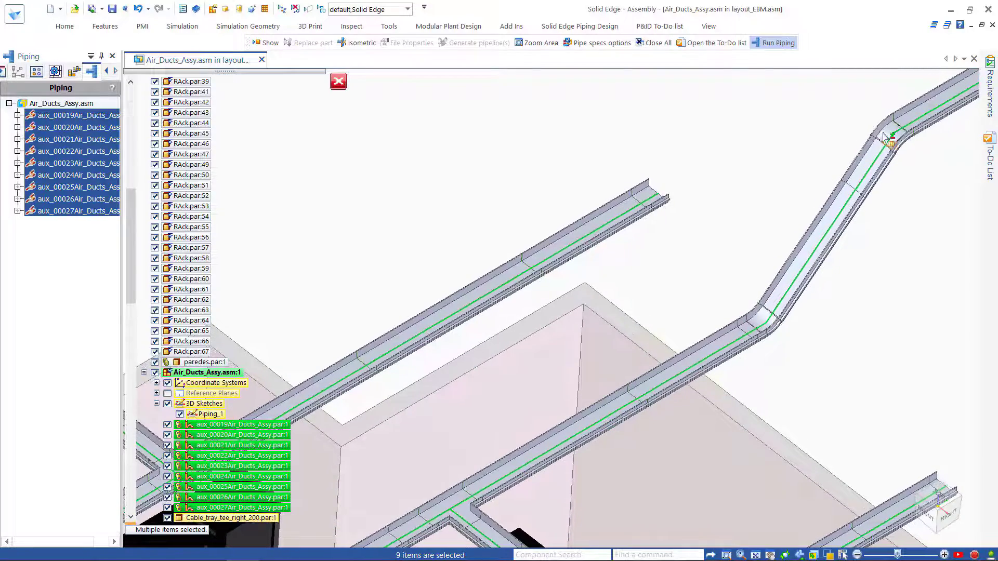
scroll(780, 350, down, 10)
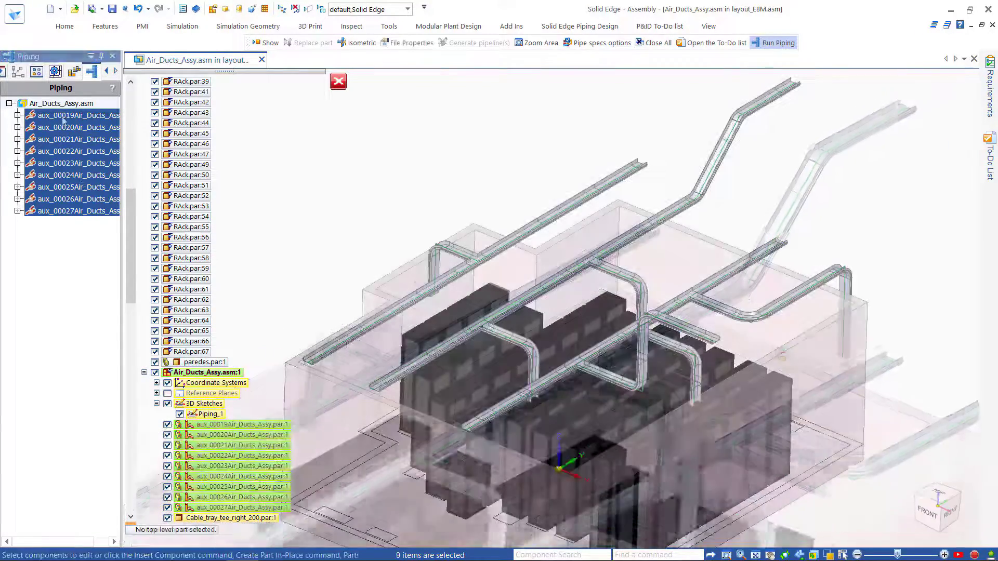
right_click(63, 120)
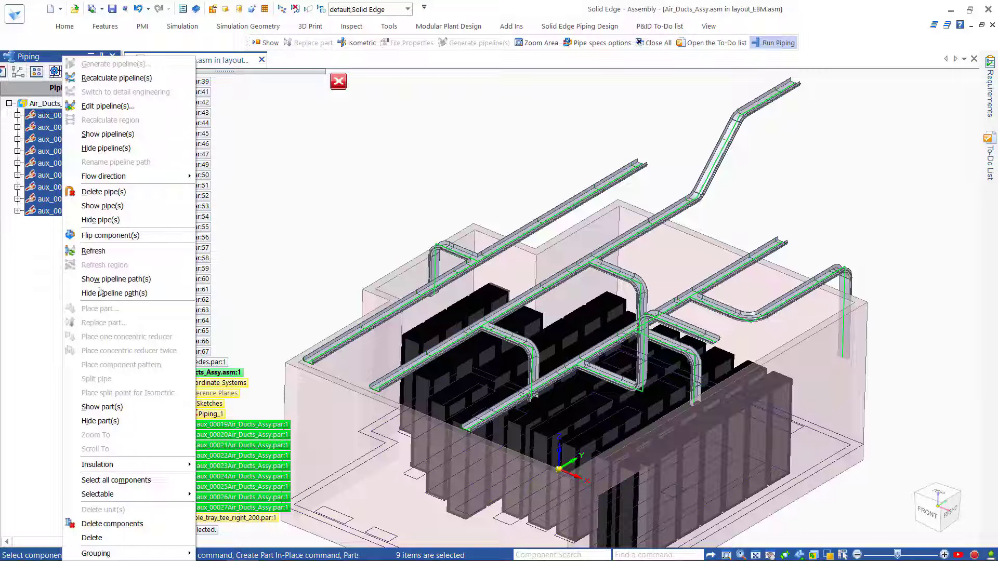
click(112, 523)
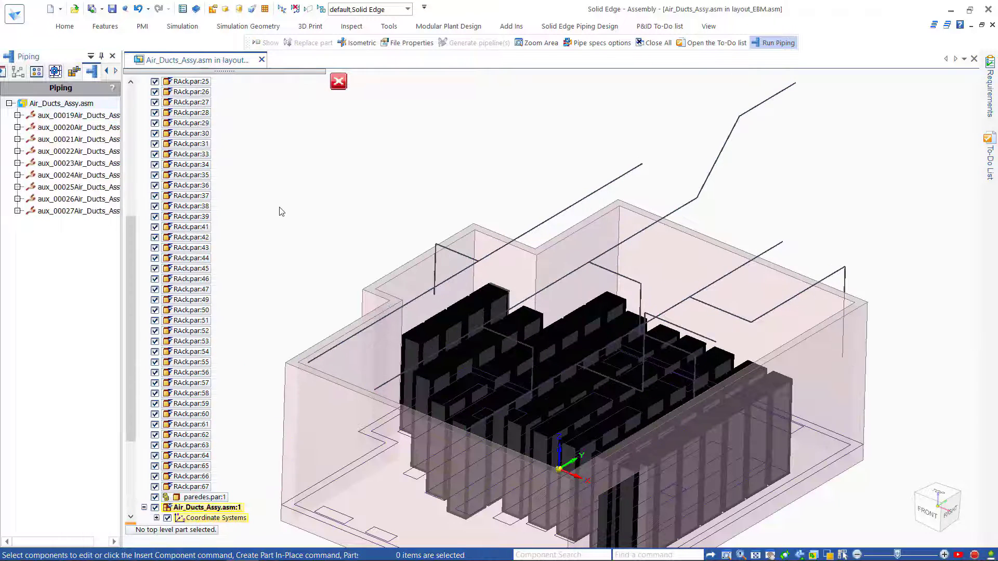
- Generate the pipeline on path aux_00026 using the Cable tray specification with diameter DN 100, and clear the selection
click(80, 200)
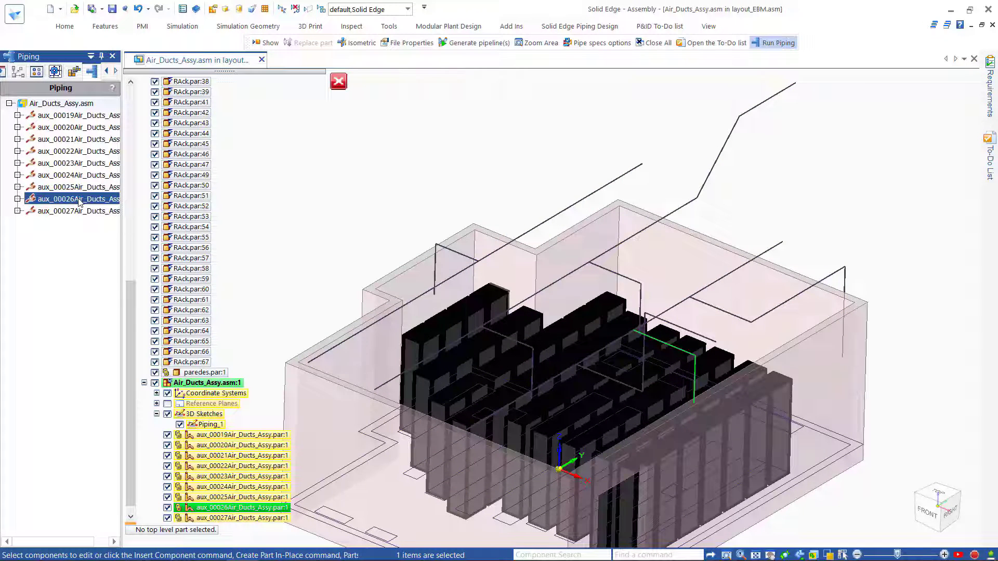
right_click(80, 200)
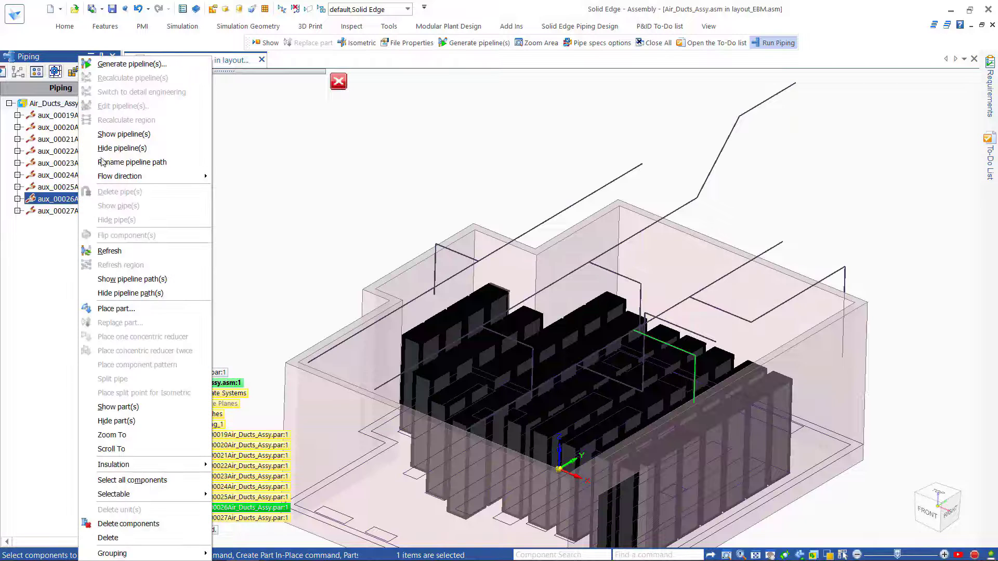
click(130, 64)
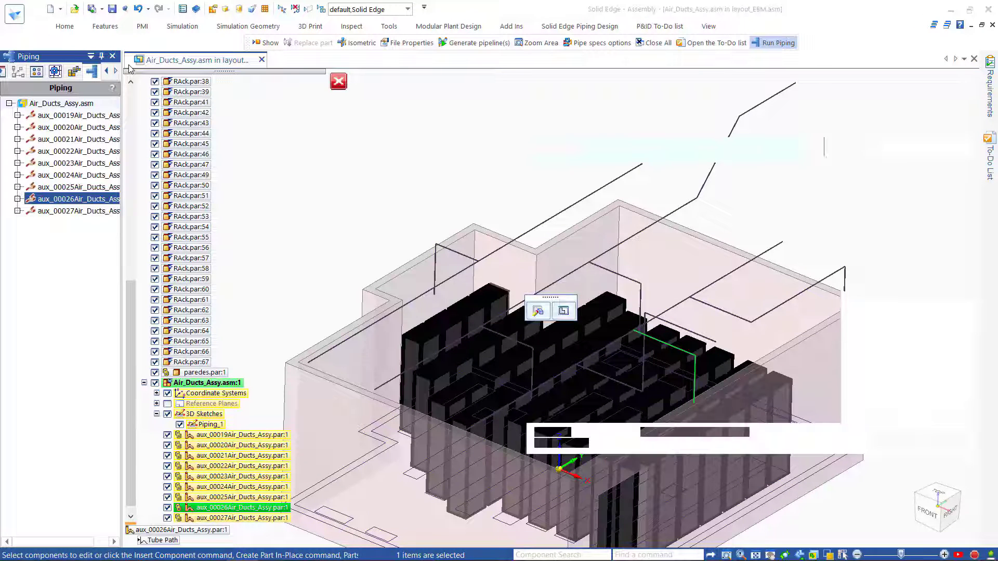
scroll(582, 224, down, 3)
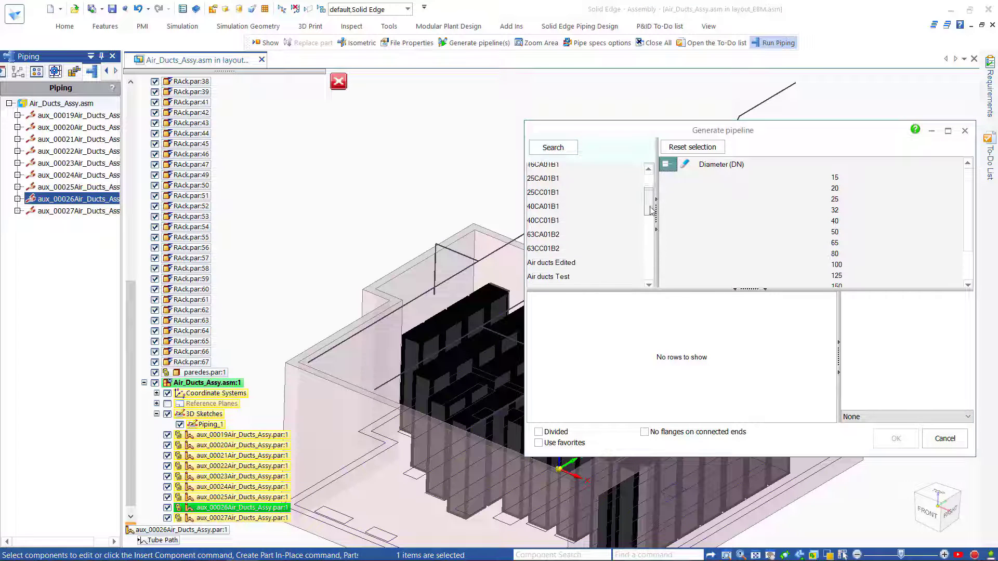
click(562, 253)
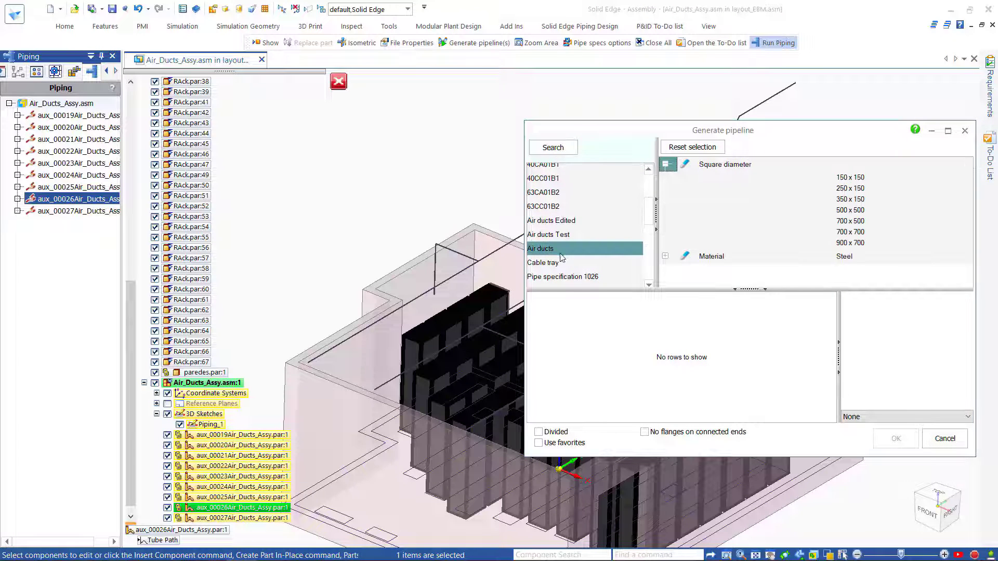
click(559, 262)
click(852, 179)
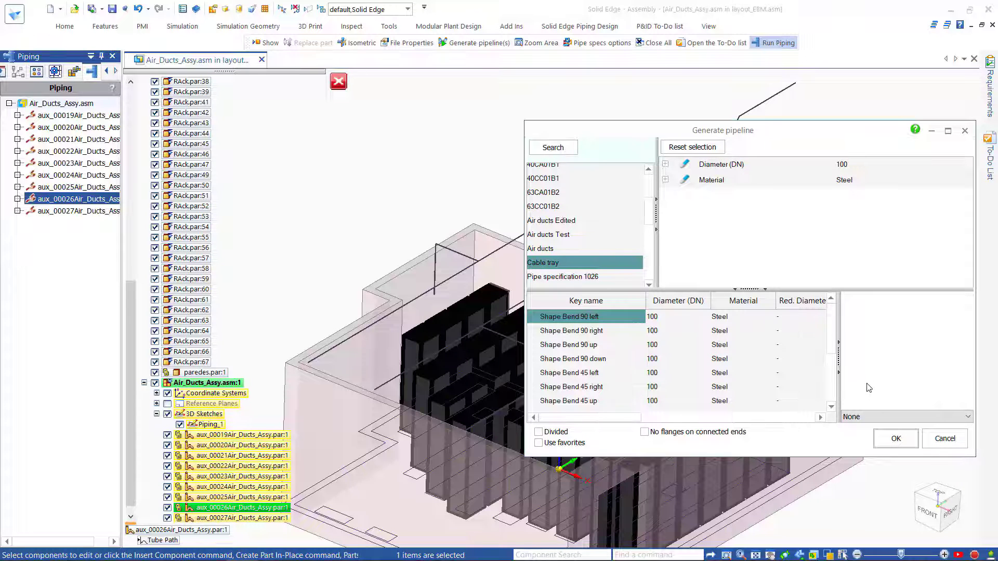
click(890, 440)
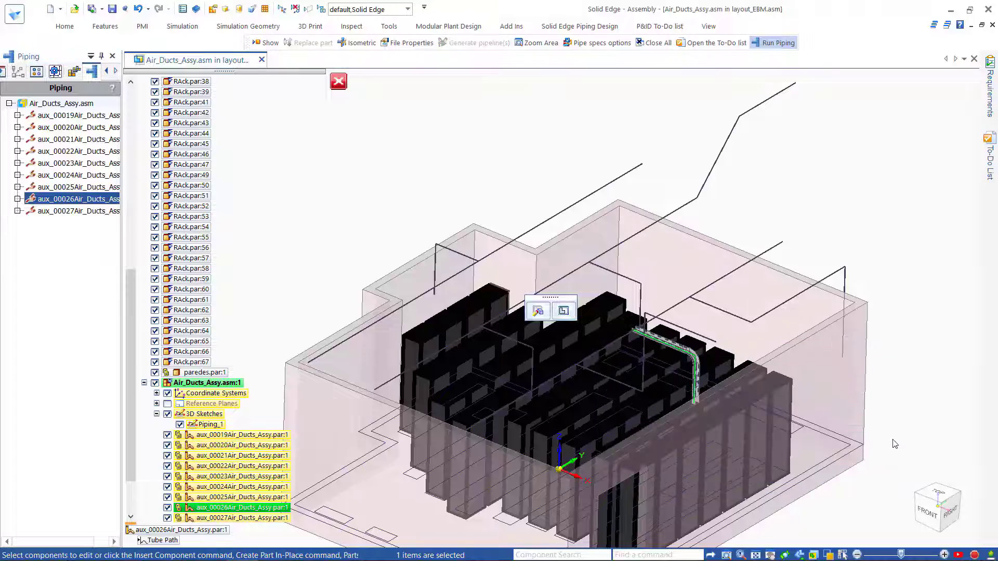
scroll(892, 444, up, 5)
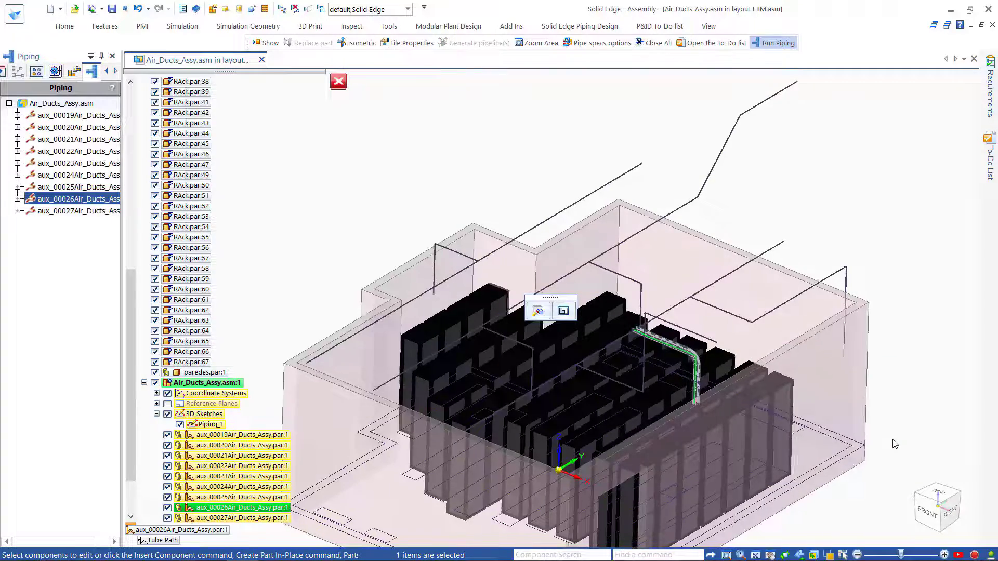
scroll(892, 443, up, 4)
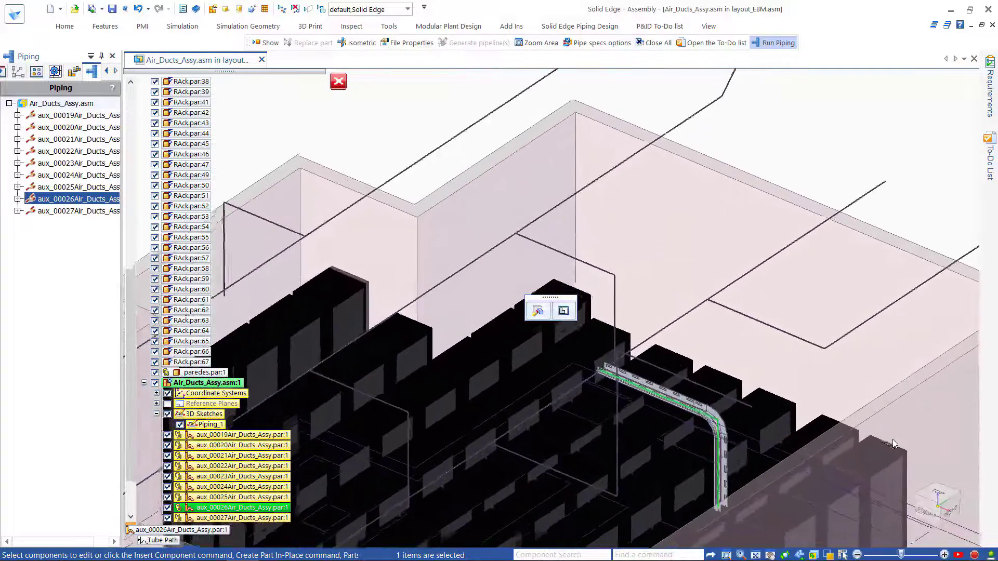
scroll(892, 438, up, 2)
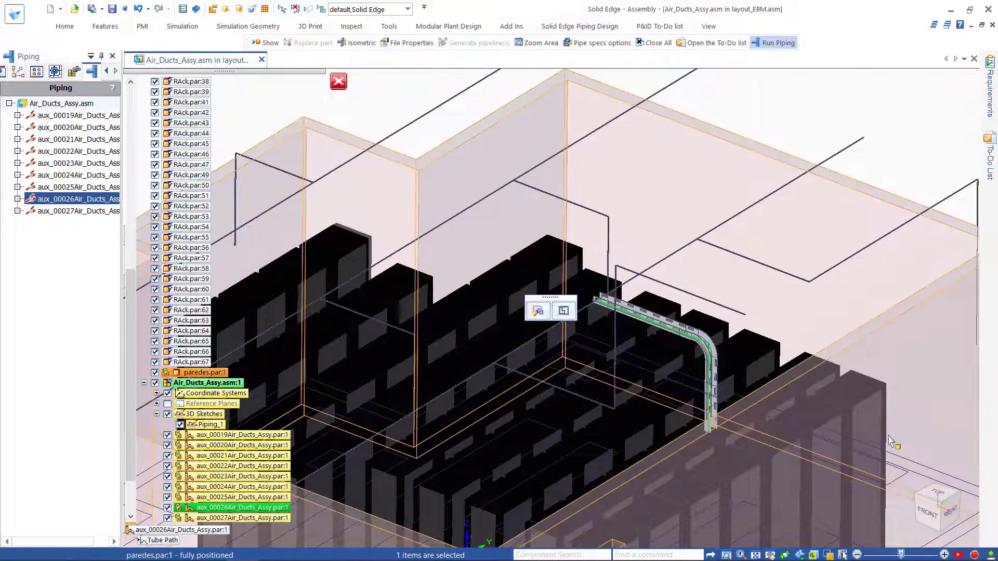
key(Escape)
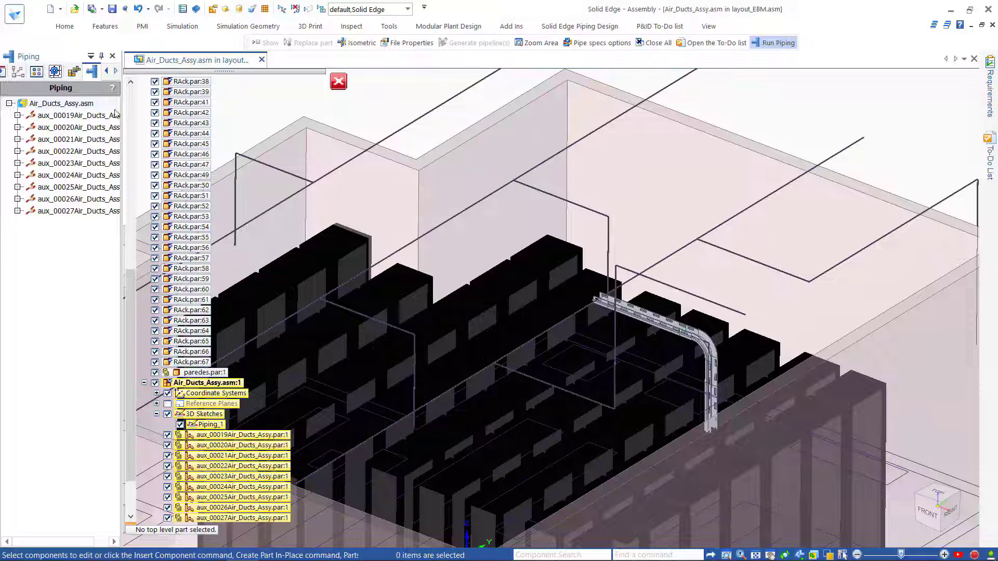
- Generate the pipeline on the long straight path aux_00019 using the Cable tray specification with diameter DN 200
click(84, 115)
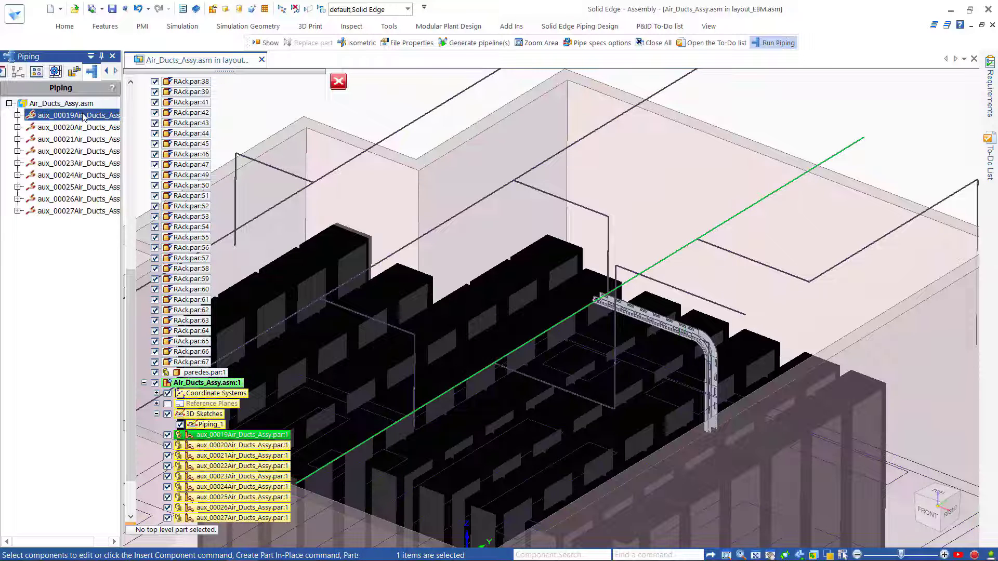
right_click(84, 115)
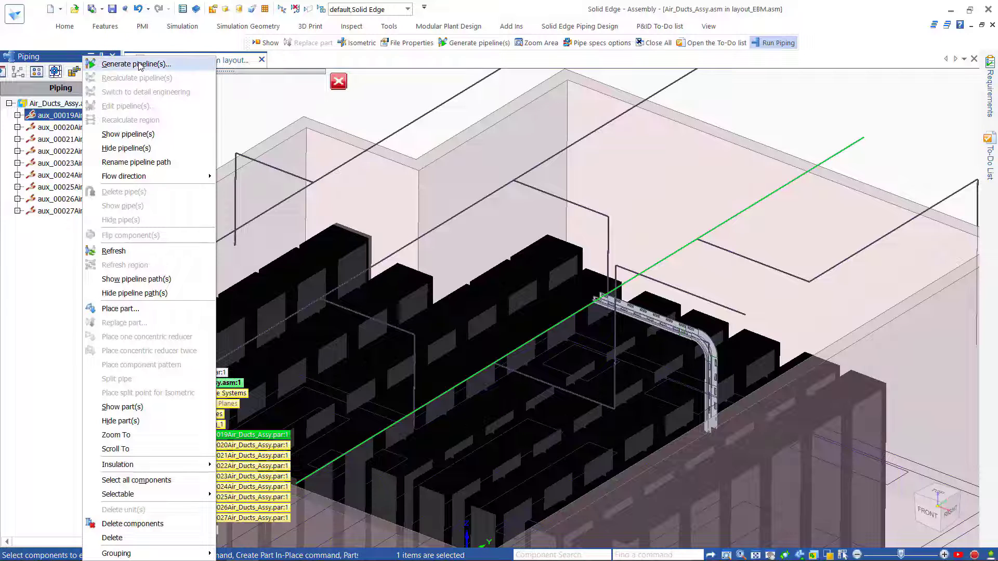
click(136, 64)
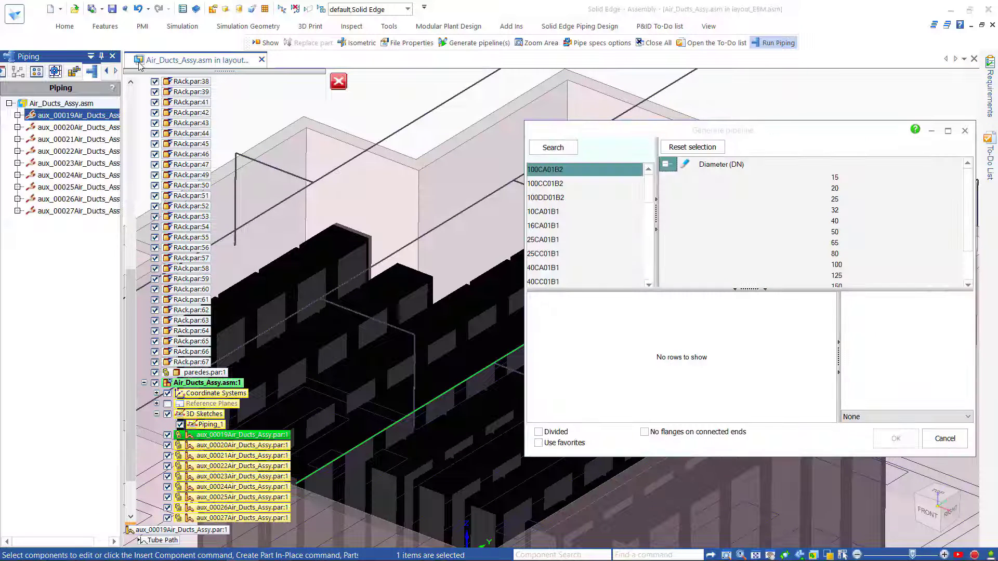
scroll(558, 229, down, 5)
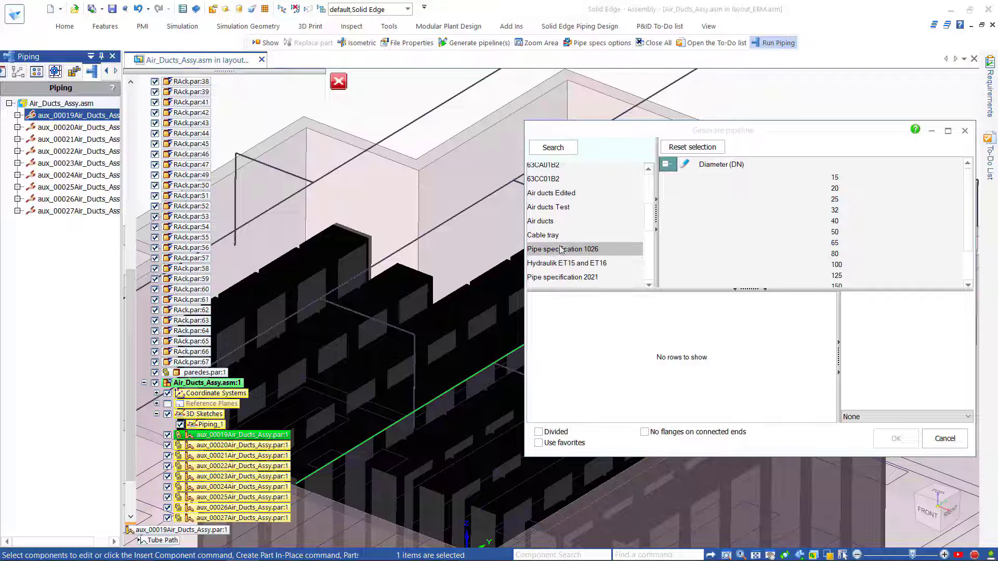
click(560, 236)
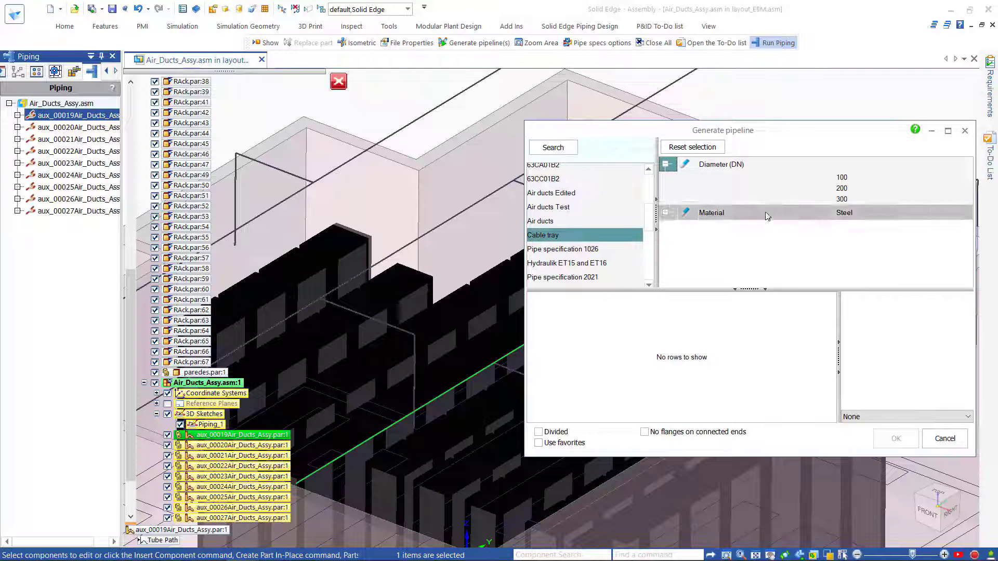
click(861, 188)
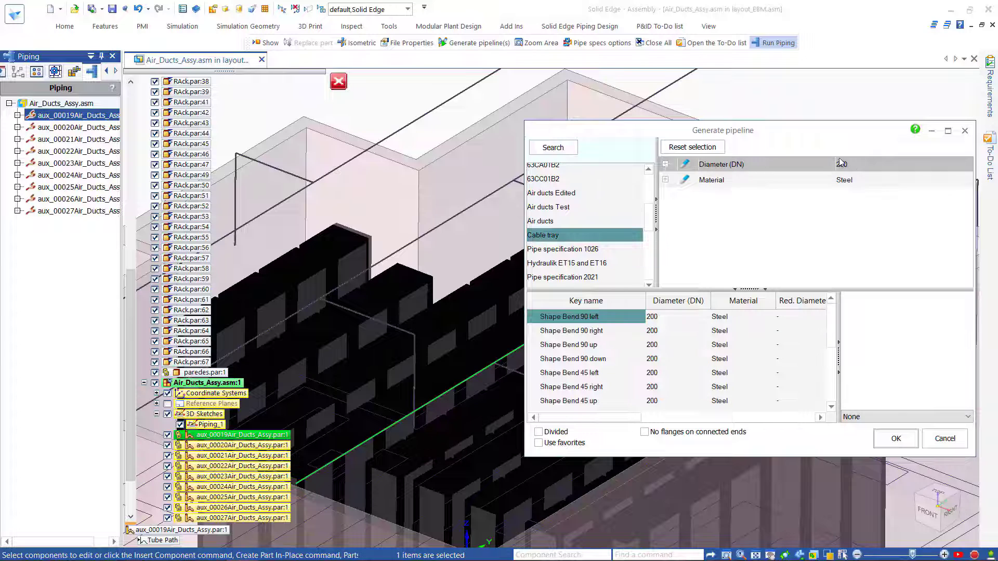
click(894, 436)
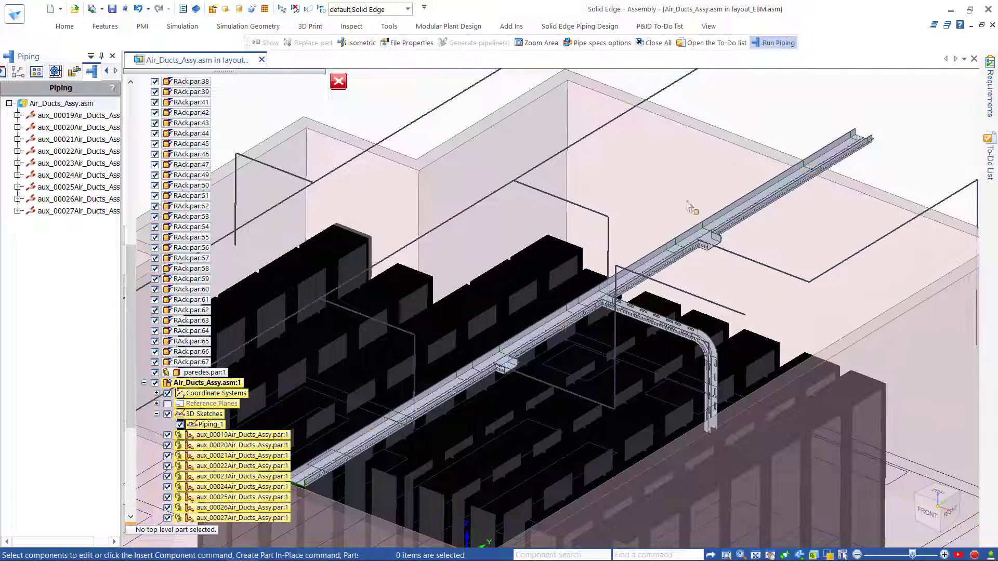
- Inspect the tee where the DN 100 cable tray branches off the straight DN 200 tray
scroll(660, 258, up, 8)
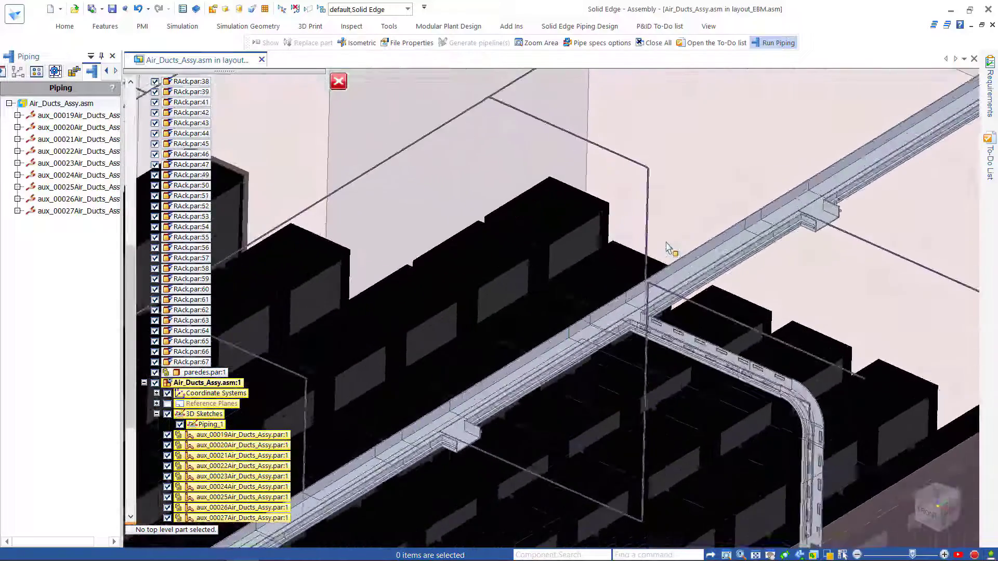
scroll(667, 248, down, 2)
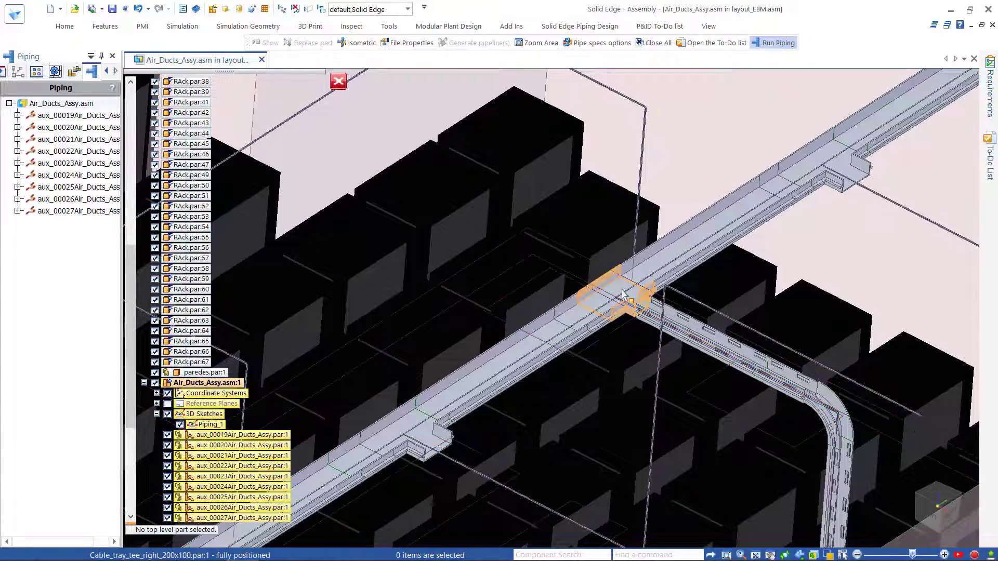
- Generate pipelines on all nine paths, aux_00019 to aux_00027, using the Air ducts specification with square diameter 250 x 150
key(ctrl+shift+a)
click(73, 115)
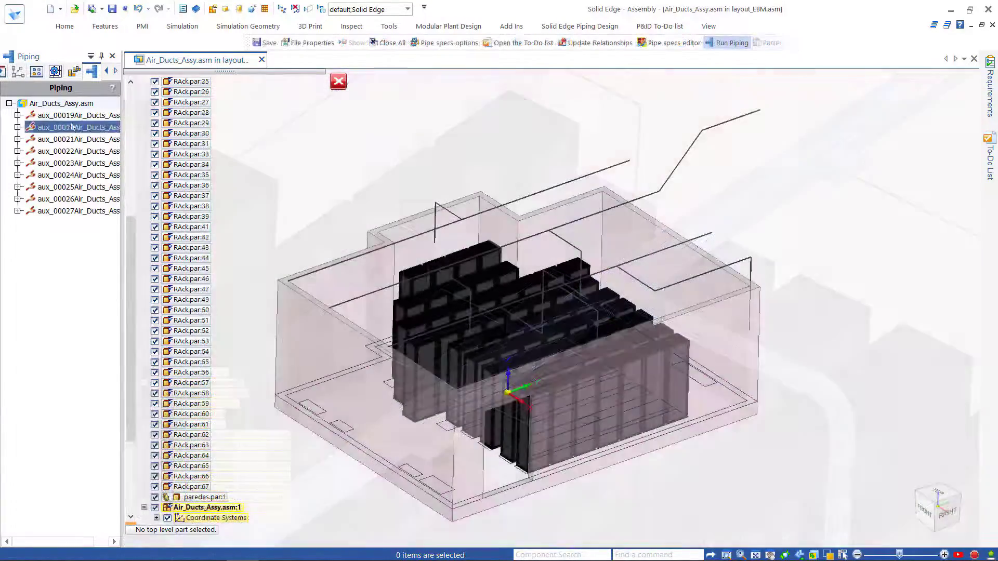
ctrl+click(82, 212)
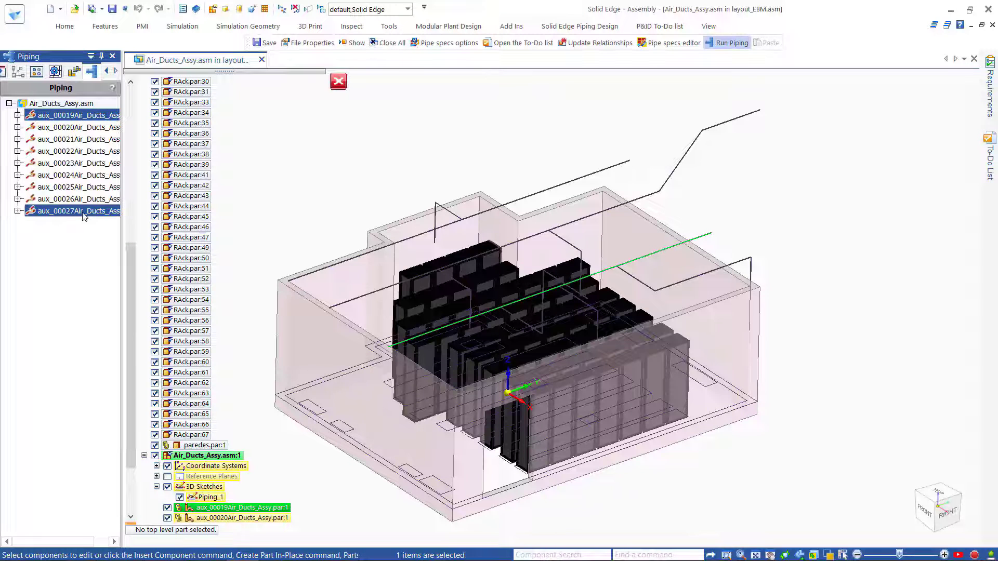
shift+click(83, 212)
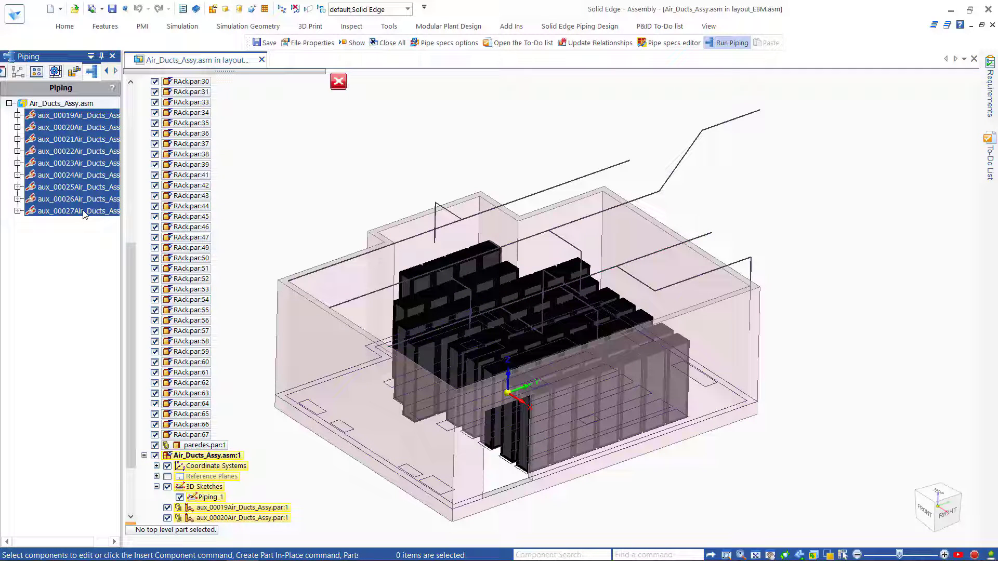
right_click(86, 195)
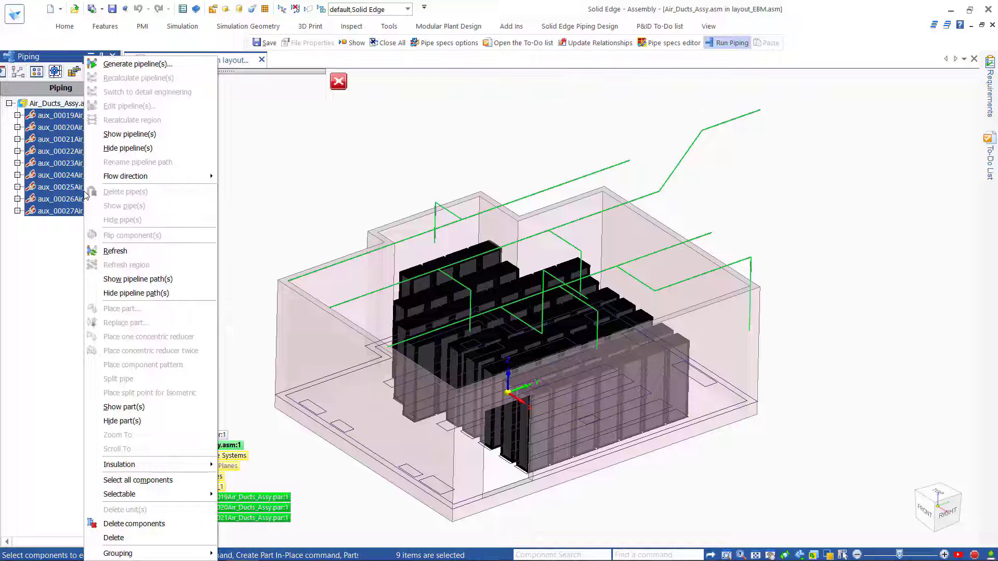
click(130, 64)
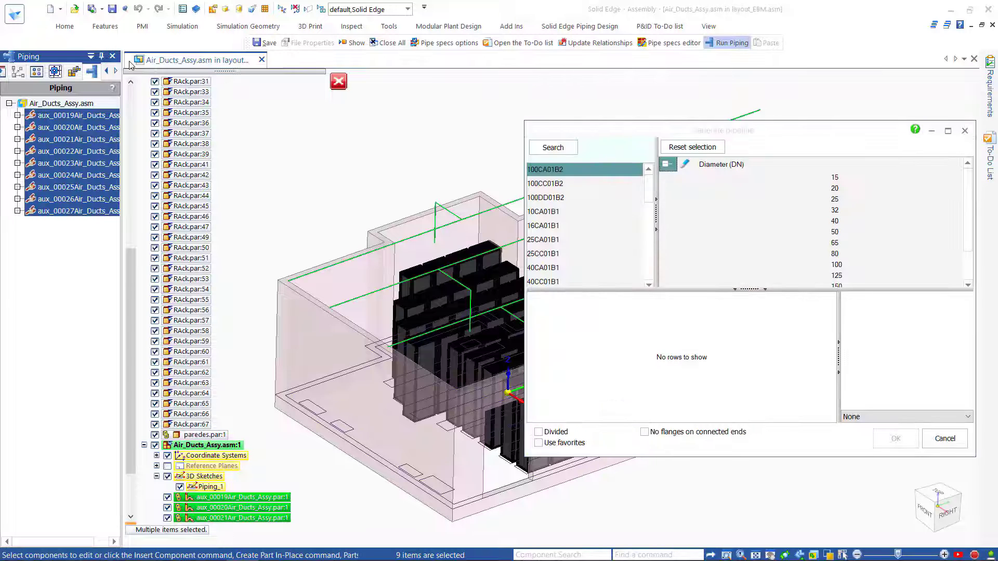
click(651, 209)
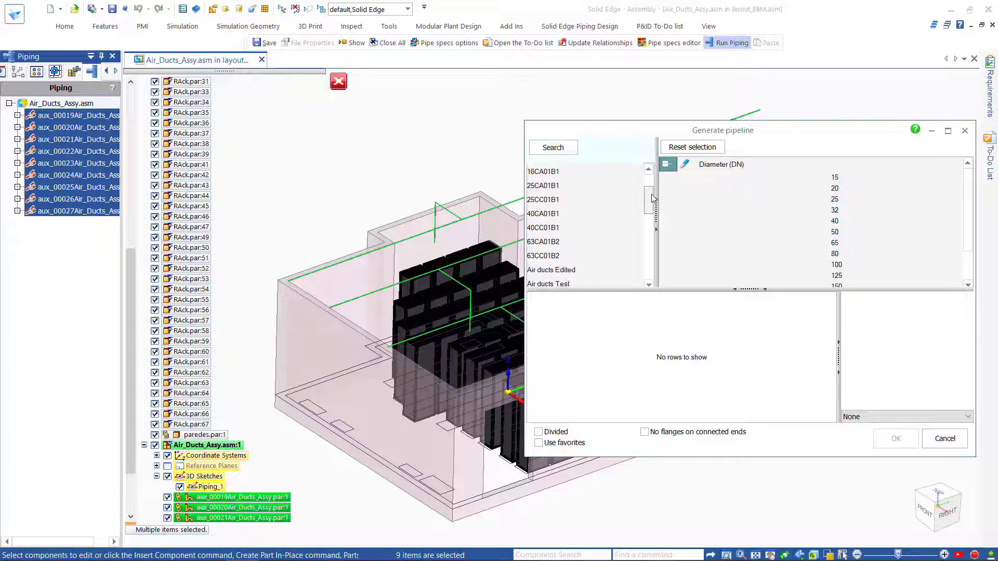
click(557, 241)
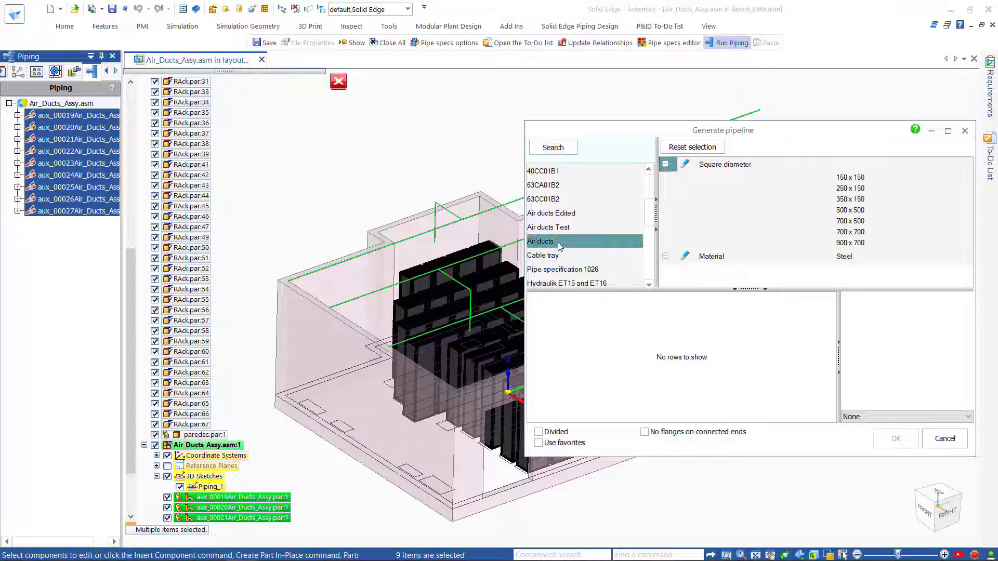
click(862, 188)
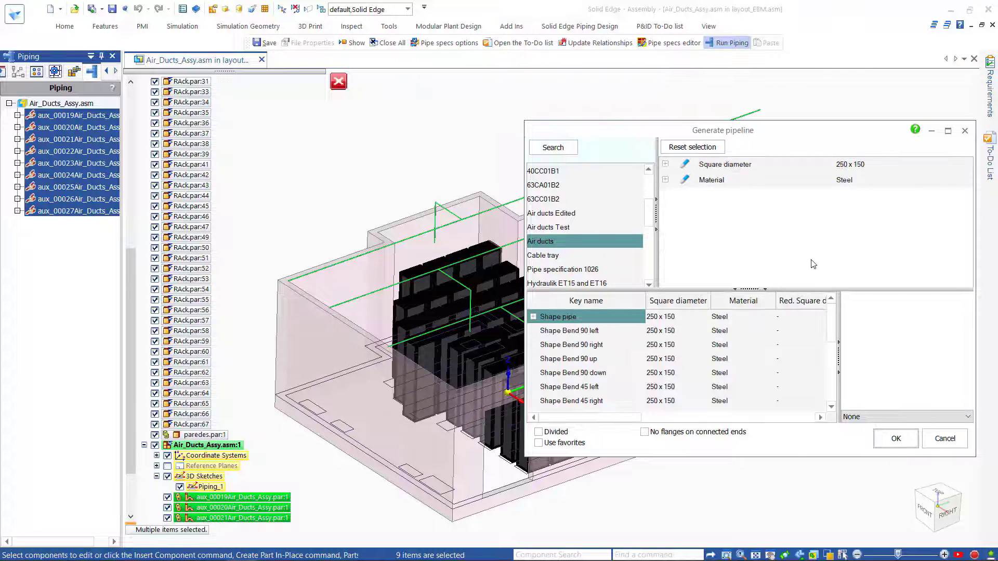
drag(832, 318, 837, 403)
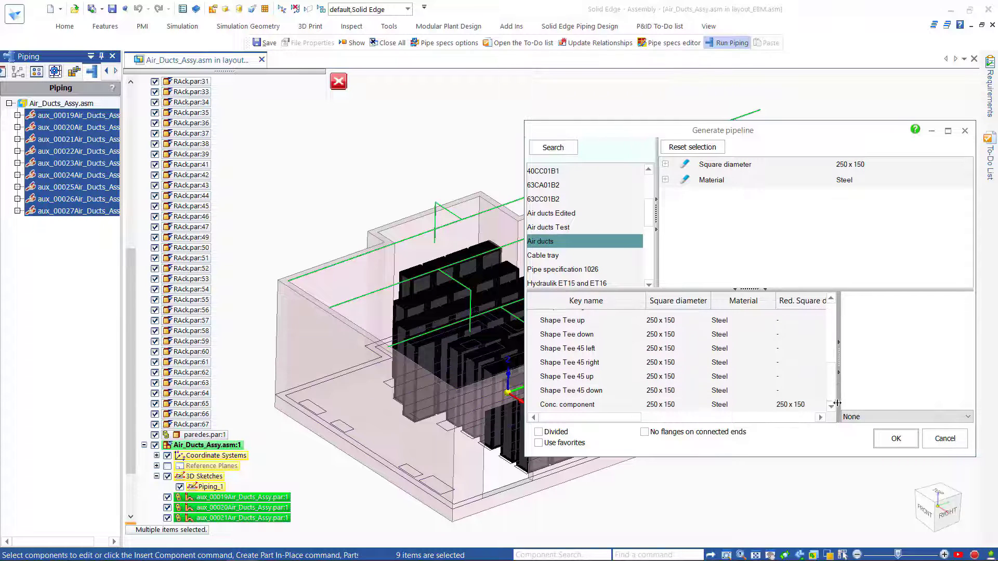
click(890, 439)
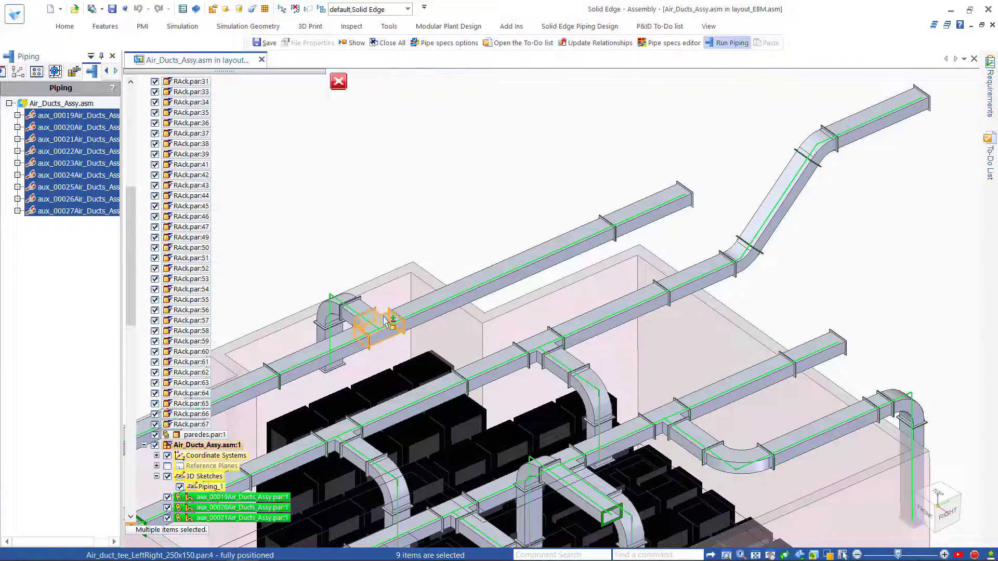
- Edit the pipelines on paths aux_00020 and aux_00022, changing the Air ducts square diameter to 350 x 150
middle_drag(394, 340, 466, 361)
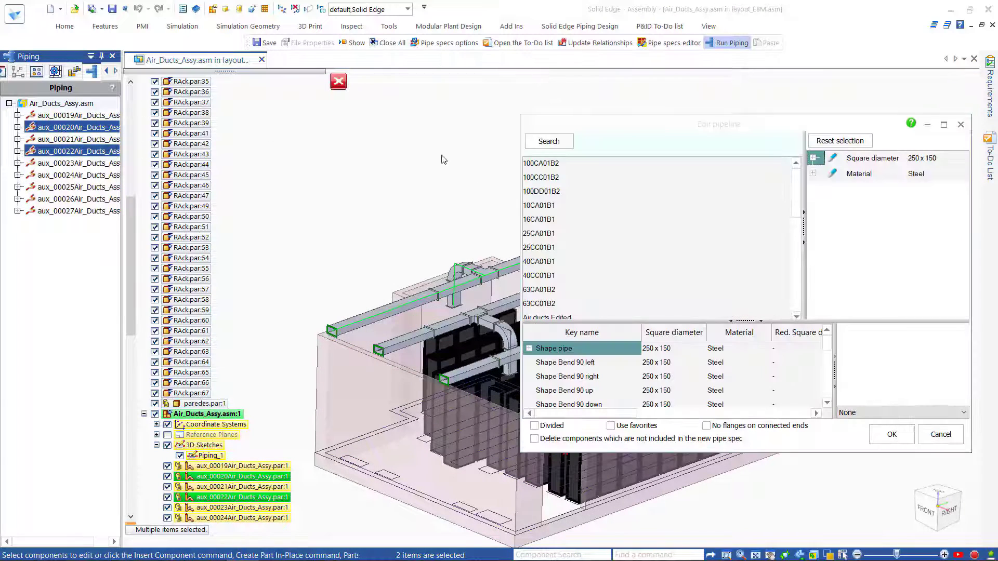
drag(796, 190, 795, 231)
click(830, 160)
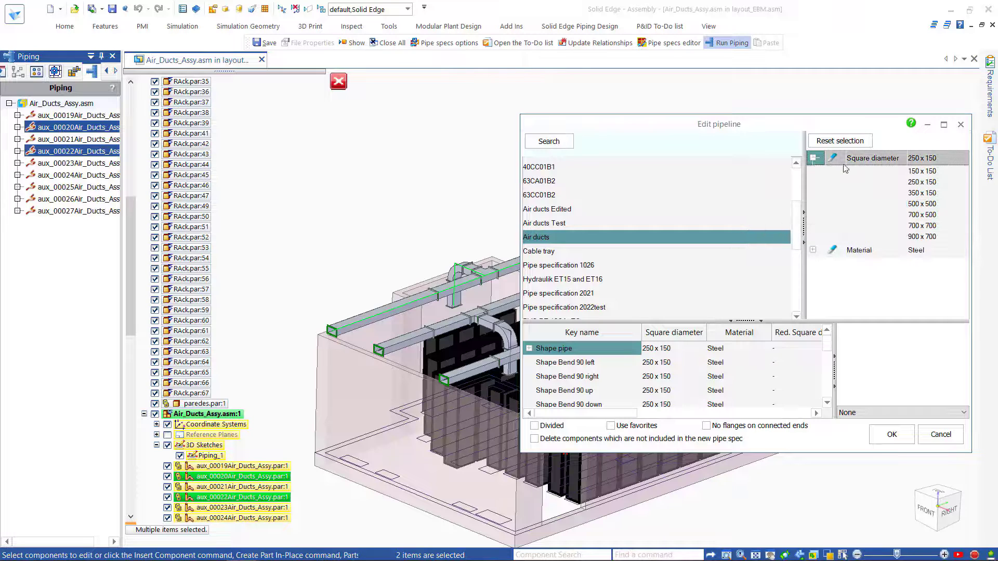
click(918, 193)
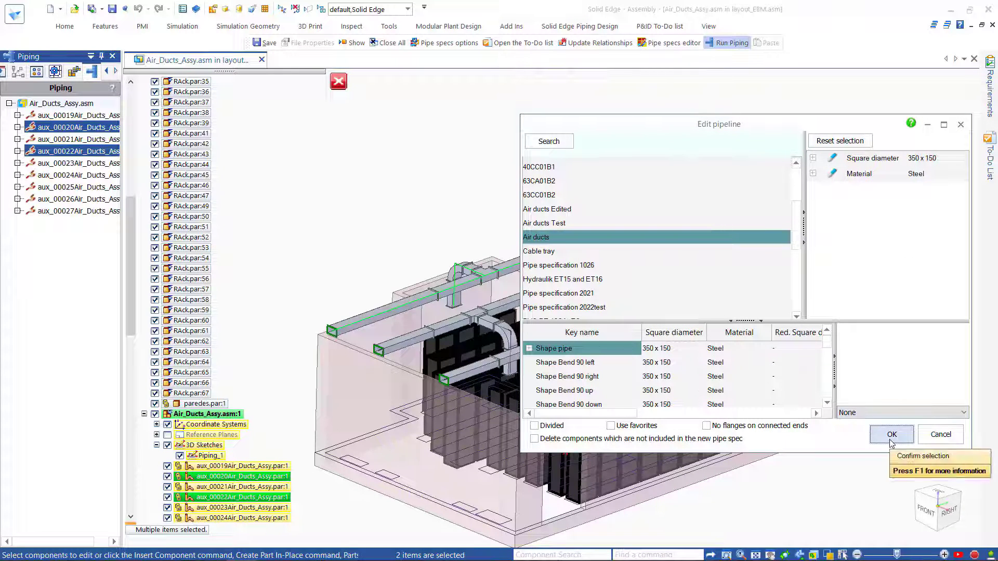
drag(827, 343, 840, 398)
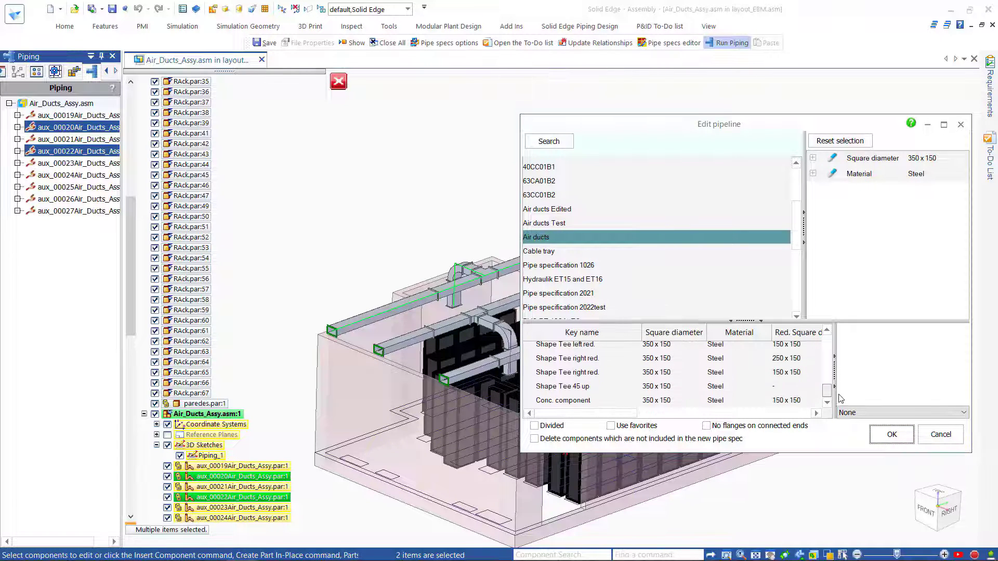
click(881, 438)
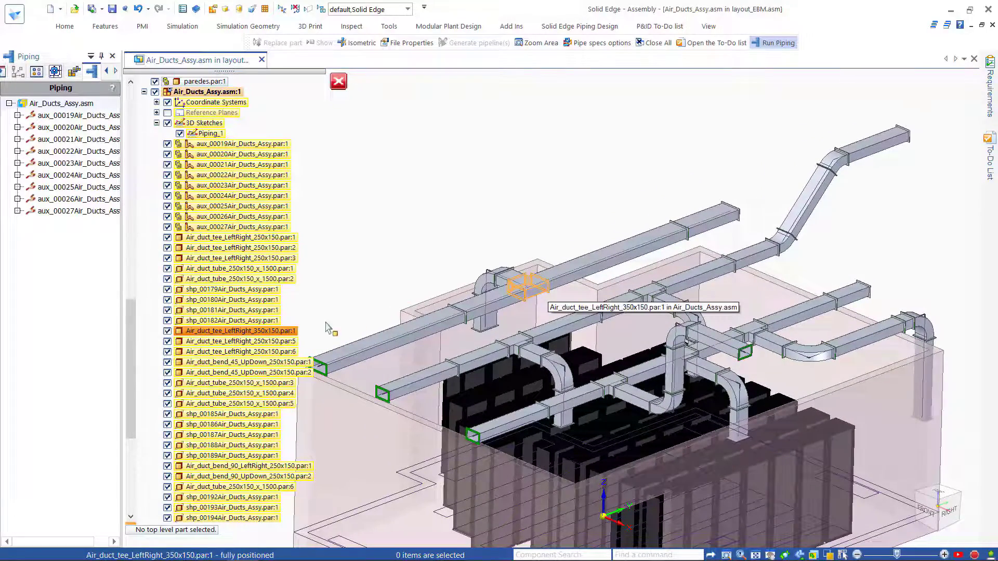
- Select the air duct tee Air_duct_tee_LeftRight_350x150.par:1 on the enlarged duct run
click(300, 331)
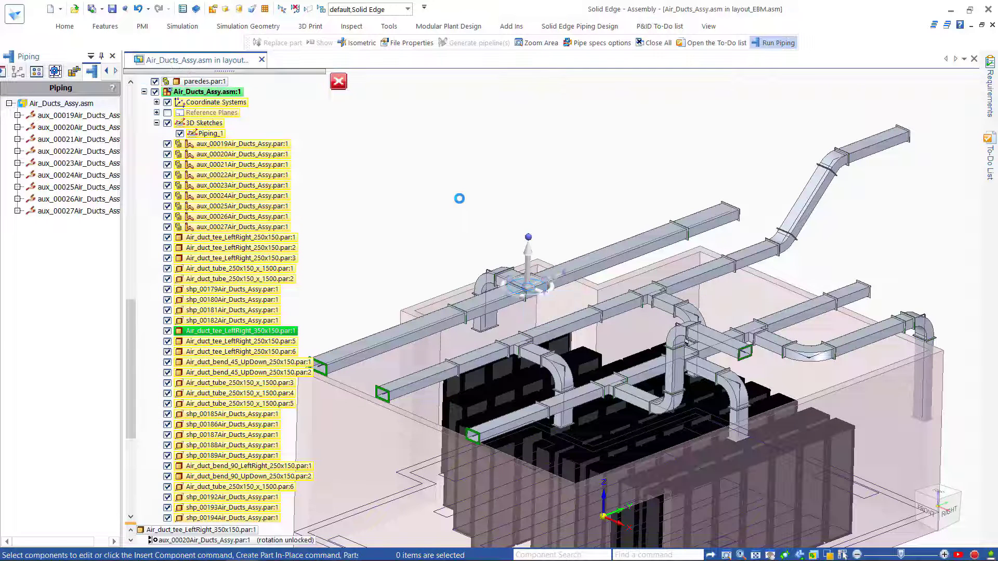